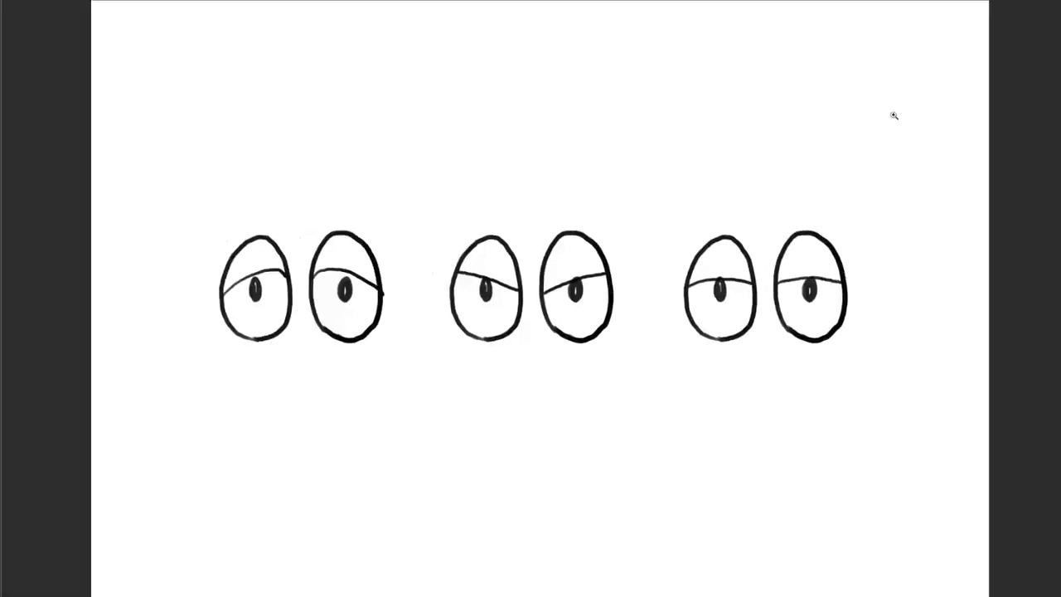
{"action": "left_click_drag", "start_coordinate": [621, 322], "coordinate": [616, 209]}
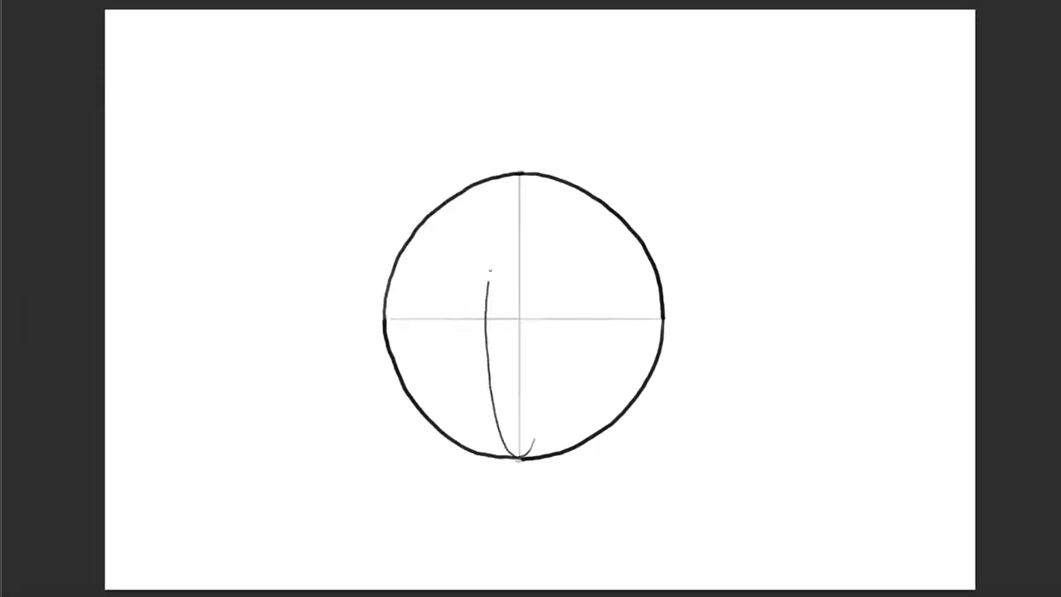
Draw curved vertical and horizontal contour lines around the circle so that it reads as a sphere.
{"action": "left_click_drag", "start_coordinate": [509, 192], "coordinate": [532, 197]}
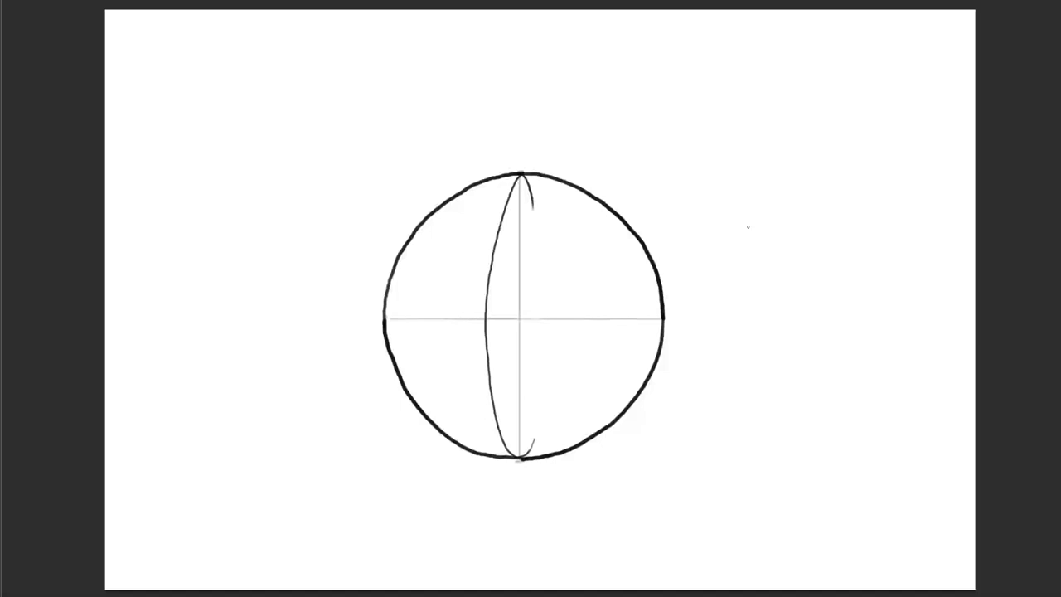
{"action": "key", "text": "r"}
{"action": "left_click_drag", "start_coordinate": [698, 399], "coordinate": [597, 102]}
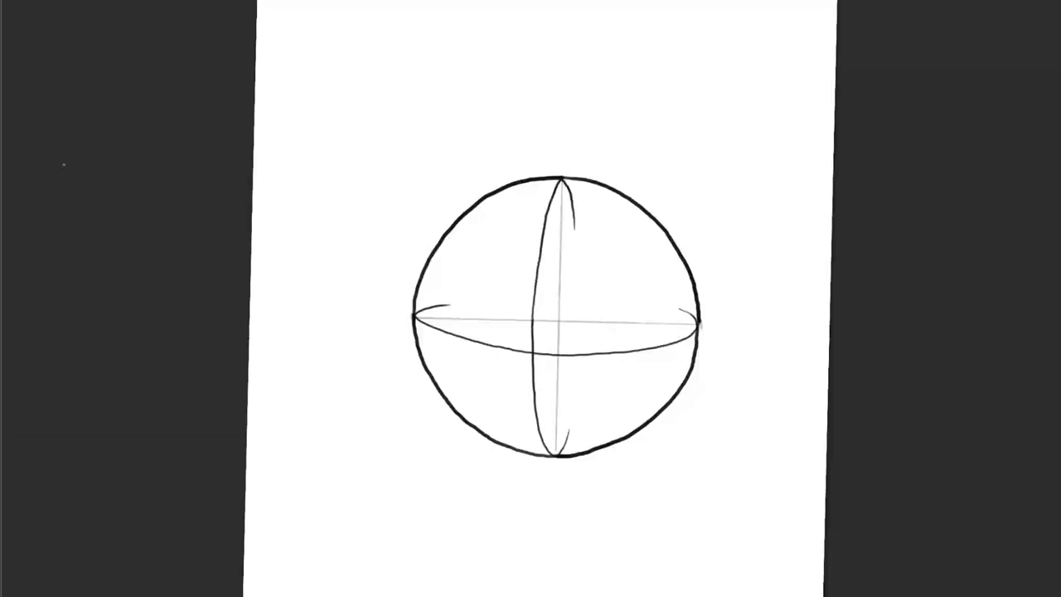
{"action": "key", "text": "Escape"}
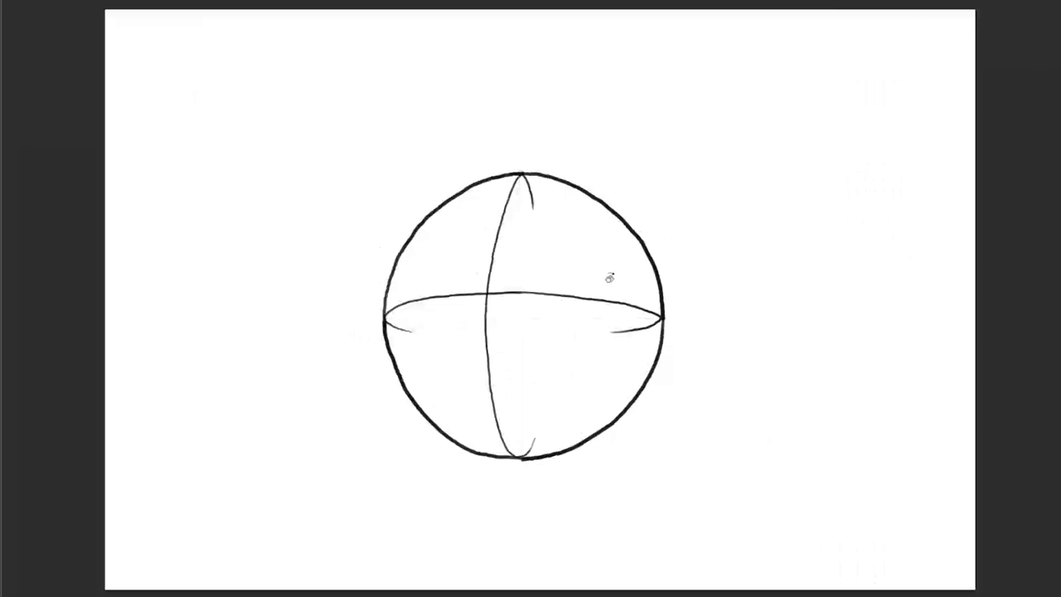
{"action": "left_click_drag", "start_coordinate": [638, 262], "coordinate": [631, 274]}
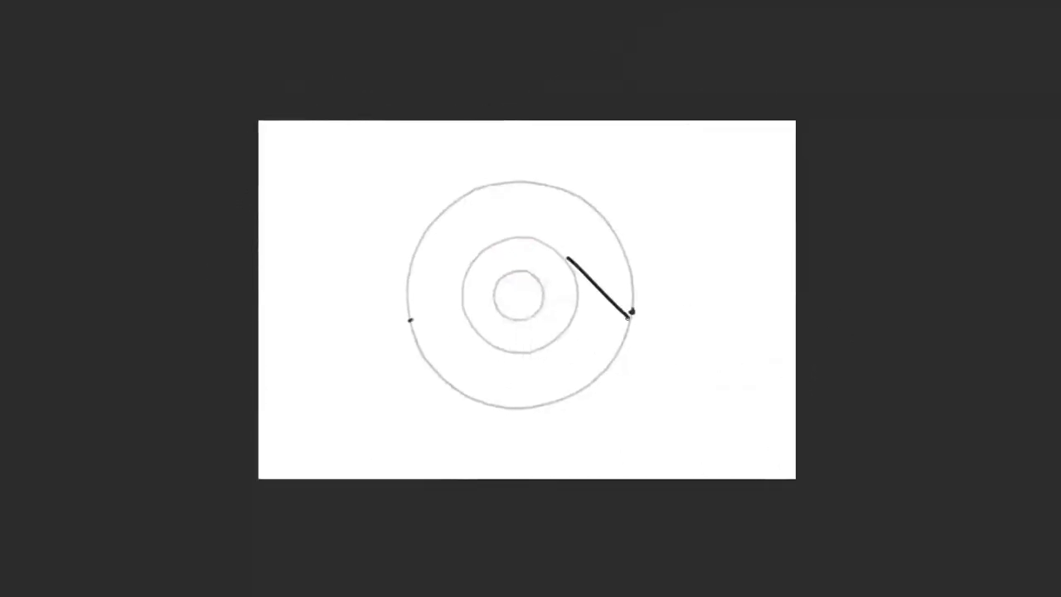
Sketch the angular eyelid outline in straight segments over the front-view eyeball, with a small tear duct at the inner corner.
{"action": "left_click_drag", "start_coordinate": [568, 259], "coordinate": [431, 253]}
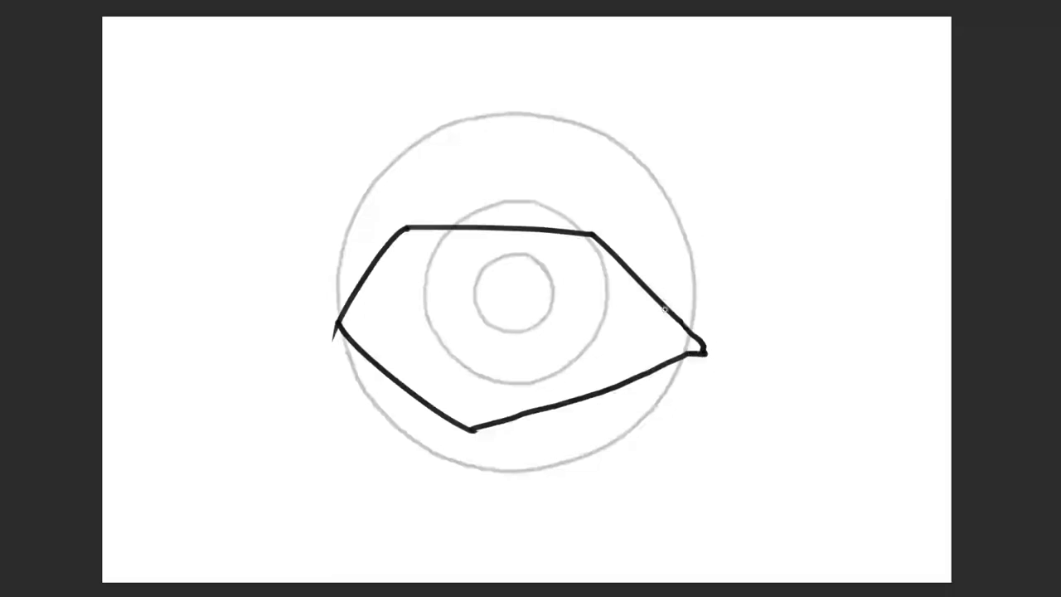
{"action": "left_click_drag", "start_coordinate": [709, 336], "coordinate": [661, 336]}
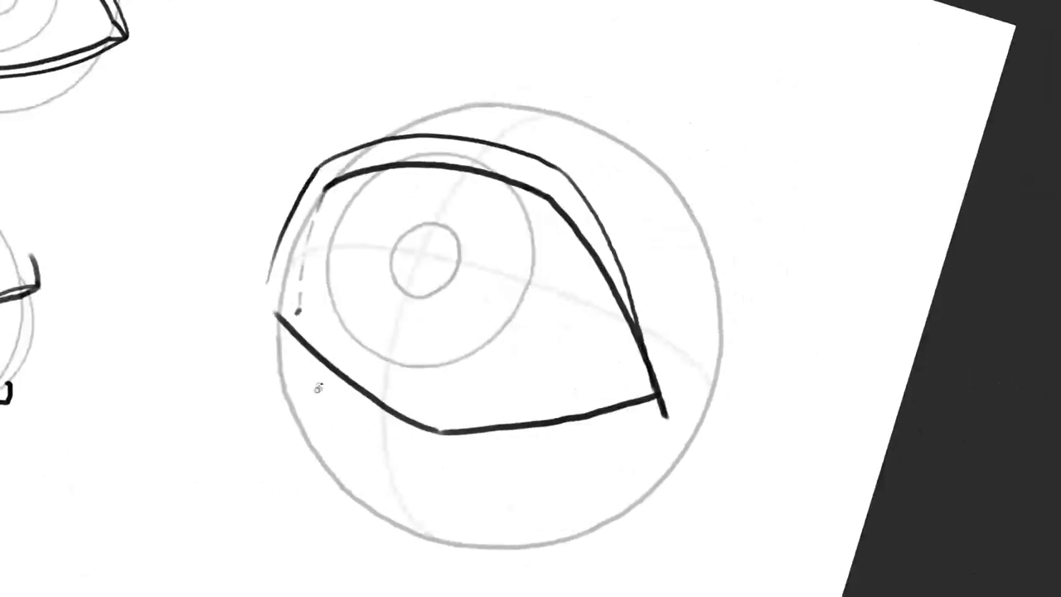
Add a parallel lid-thickness line along the lower lid of the turned eyeball and close both eyelid contours at the far side.
{"action": "left_click_drag", "start_coordinate": [285, 247], "coordinate": [253, 286]}
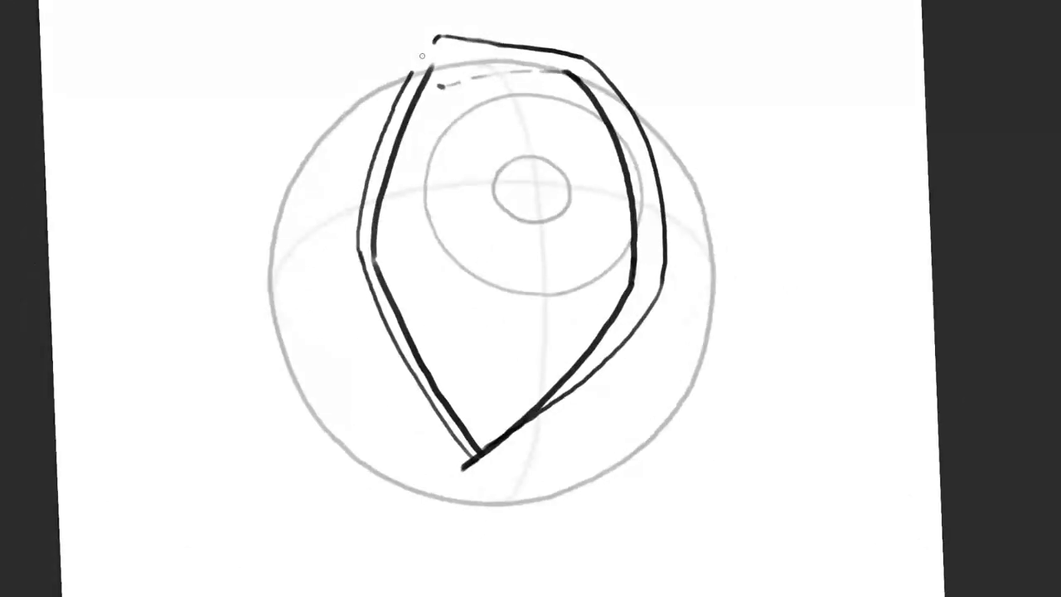
{"action": "left_click_drag", "start_coordinate": [744, 199], "coordinate": [431, 165]}
{"action": "left_click_drag", "start_coordinate": [297, 314], "coordinate": [320, 442]}
{"action": "left_click_drag", "start_coordinate": [304, 268], "coordinate": [311, 268]}
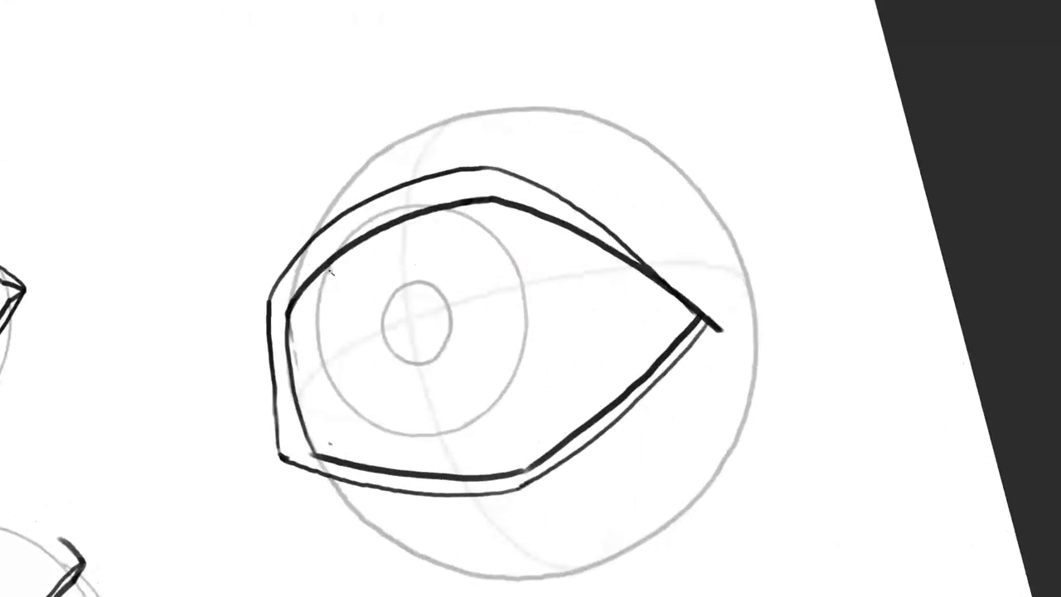
{"action": "left_click_drag", "start_coordinate": [268, 303], "coordinate": [302, 209]}
{"action": "left_click_drag", "start_coordinate": [763, 311], "coordinate": [720, 434]}
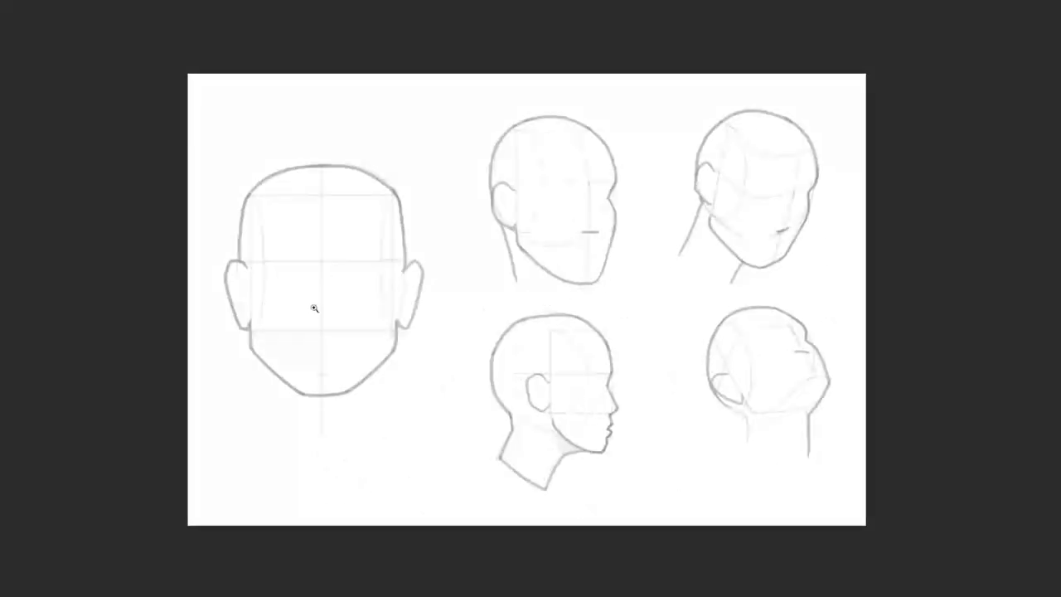
Draw an inverted trapezoid for the nose bridge, hanging from the brow line on the front-view head's centre line.
{"action": "left_click", "coordinate": [313, 280]}
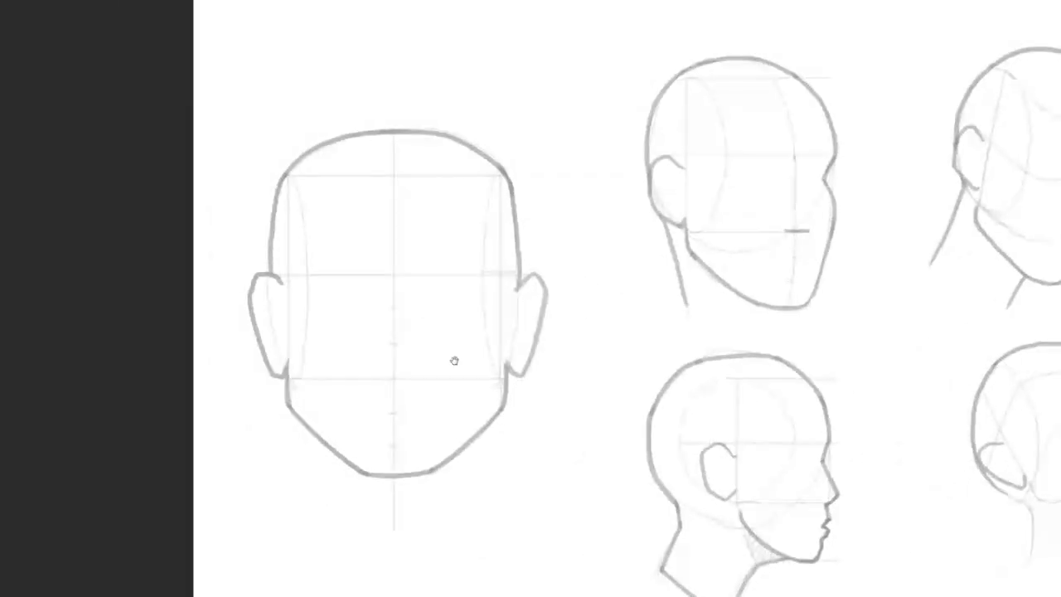
{"action": "left_click", "coordinate": [411, 331]}
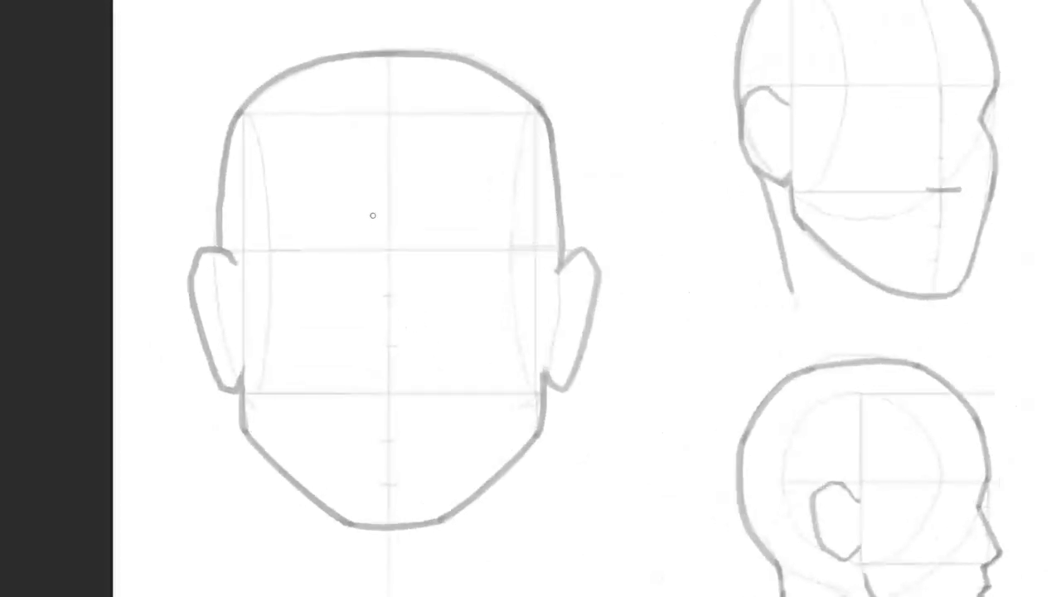
{"action": "mouse_move", "coordinate": [377, 259]}
{"action": "left_mouse_down"}
{"action": "mouse_move", "coordinate": [502, 253]}
{"action": "mouse_move", "coordinate": [477, 271]}
{"action": "left_mouse_up"}
{"action": "left_click_drag", "start_coordinate": [426, 188], "coordinate": [465, 272]}
{"action": "left_click_drag", "start_coordinate": [505, 192], "coordinate": [481, 261]}
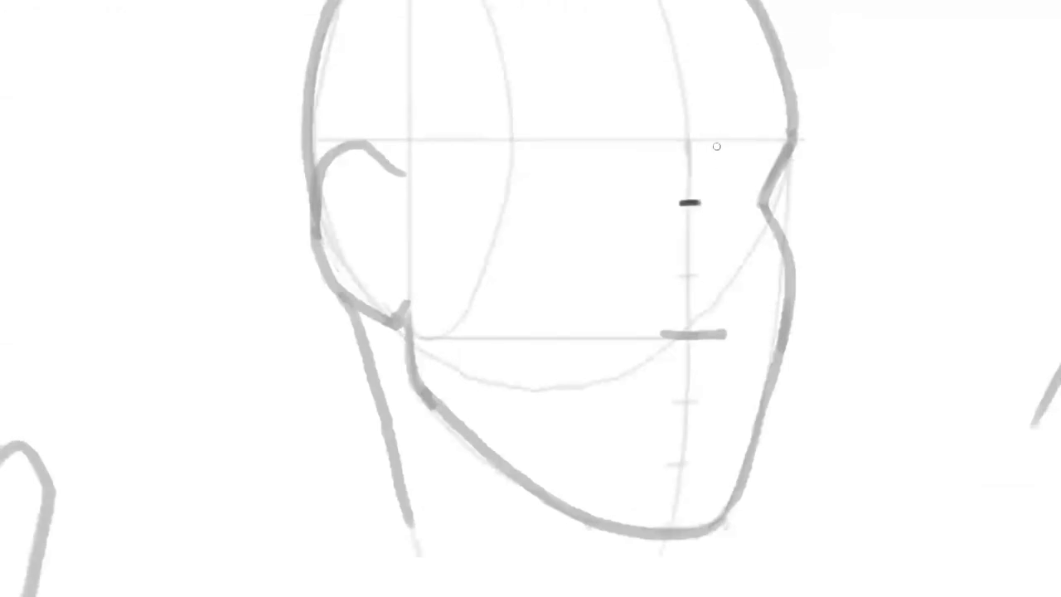
Draw the nose-bridge trapezoid below the brow line on the upright three-quarter head.
{"action": "left_click_drag", "start_coordinate": [721, 141], "coordinate": [696, 203]}
{"action": "mouse_move", "coordinate": [673, 144]}
{"action": "left_mouse_down"}
{"action": "mouse_move", "coordinate": [681, 202]}
{"action": "mouse_move", "coordinate": [722, 141]}
{"action": "left_mouse_up"}
{"action": "key", "text": "ctrl+z"}
Draw the nose-bridge wedge in perspective below the brow line on the head that is tilted downward.
{"action": "scroll", "coordinate": [695, 204], "scroll_direction": "right", "scroll_amount": 15}
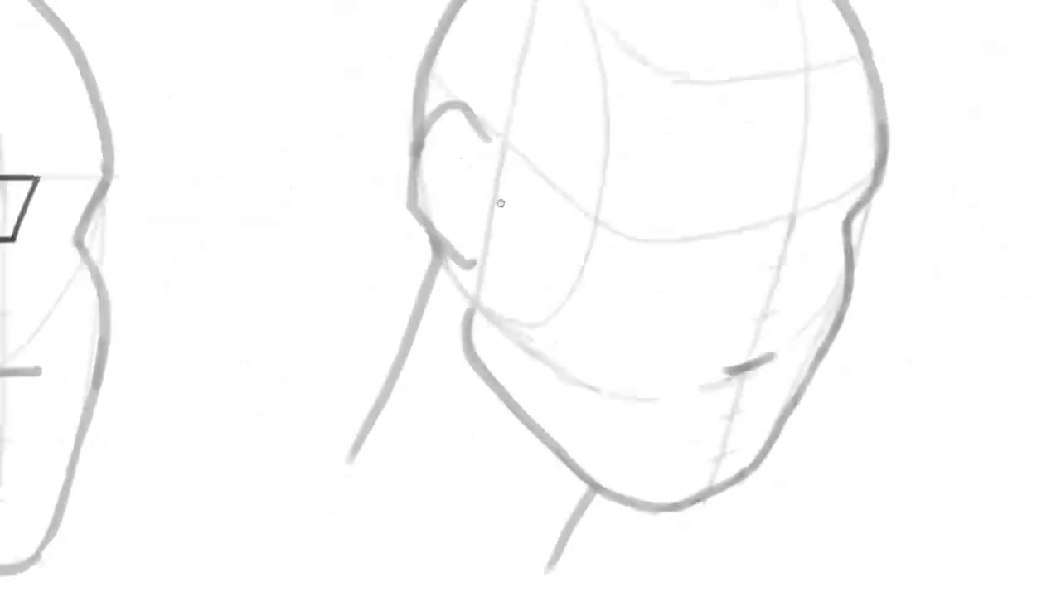
{"action": "mouse_move", "coordinate": [772, 222]}
{"action": "left_mouse_down"}
{"action": "mouse_move", "coordinate": [819, 207]}
{"action": "mouse_move", "coordinate": [776, 251]}
{"action": "left_mouse_up"}
{"action": "left_click_drag", "start_coordinate": [818, 207], "coordinate": [779, 251]}
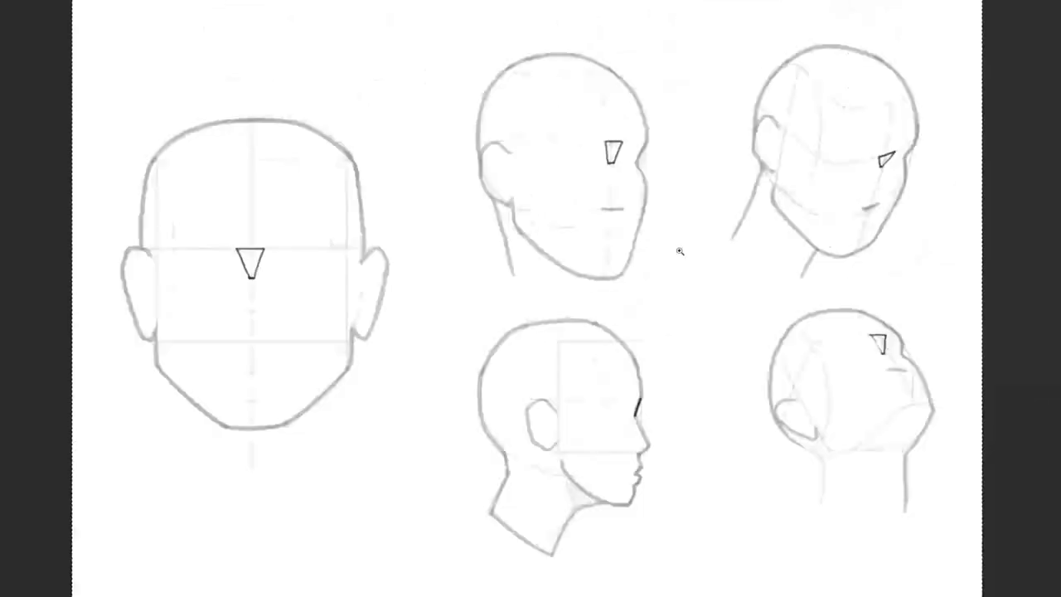
Outline the eye socket on the profile head, running from the brow back and down toward the nose bridge.
{"action": "mouse_move", "coordinate": [211, 334]}
{"action": "left_mouse_down"}
{"action": "mouse_move", "coordinate": [239, 315]}
{"action": "mouse_move", "coordinate": [268, 323]}
{"action": "mouse_move", "coordinate": [294, 371]}
{"action": "left_mouse_up"}
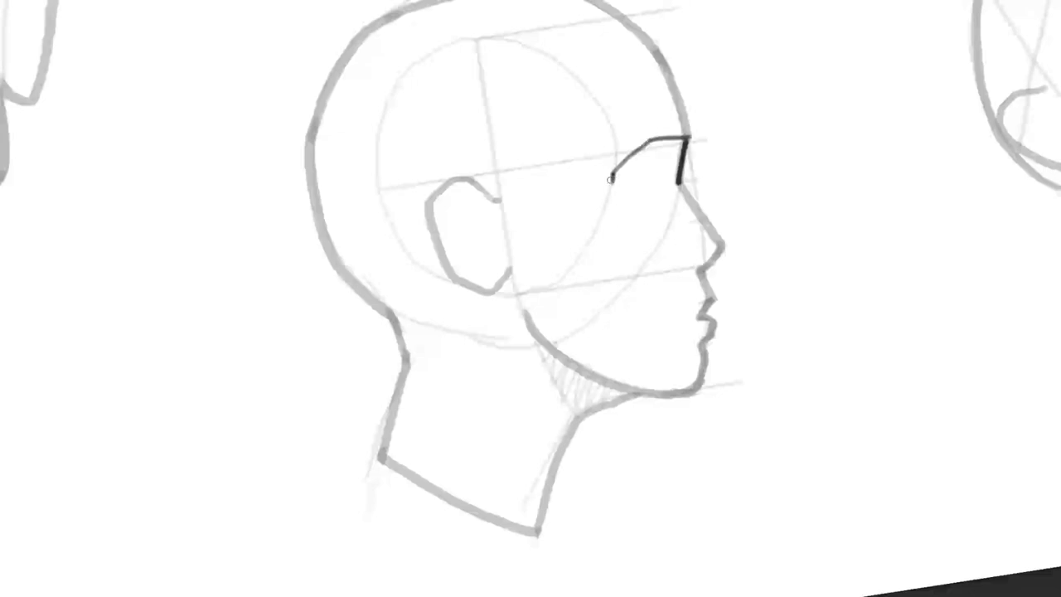
{"action": "left_click_drag", "start_coordinate": [613, 197], "coordinate": [653, 216]}
{"action": "left_click", "coordinate": [712, 134], "text": "alt"}
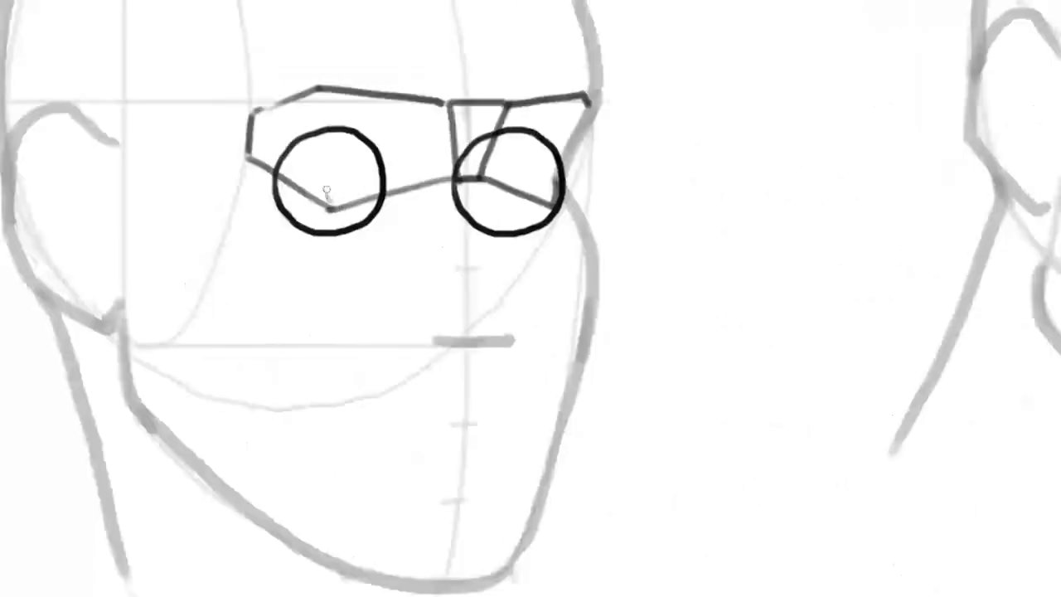
Mark the iris inside the nearer eyeball circle on the three-quarter head.
{"action": "mouse_move", "coordinate": [362, 166]}
{"action": "left_mouse_down"}
{"action": "mouse_move", "coordinate": [371, 199]}
{"action": "mouse_move", "coordinate": [328, 203]}
{"action": "left_mouse_up"}
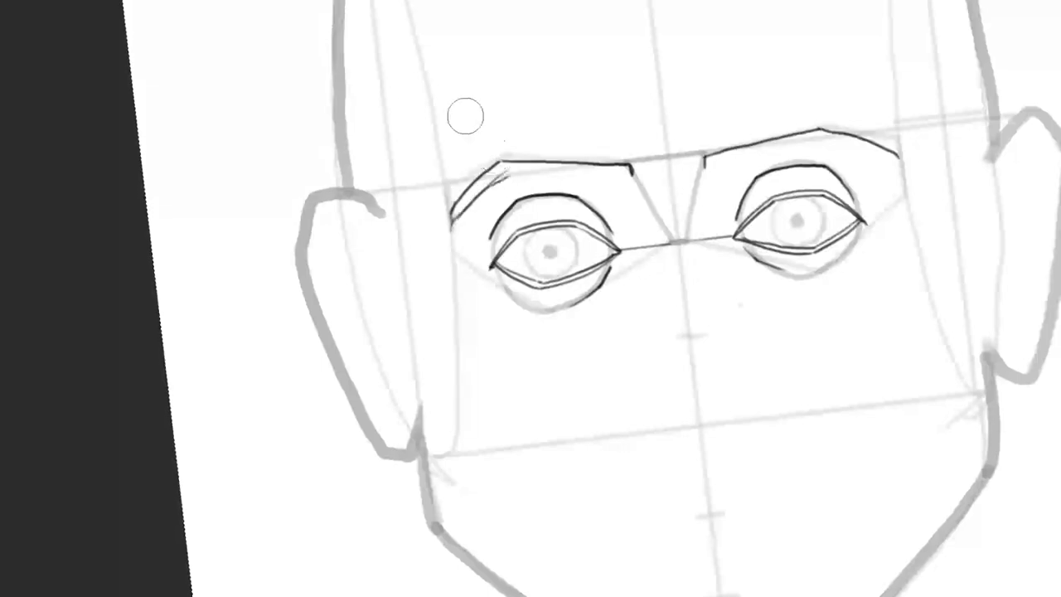
Outline both eyebrows of the front-view head as narrow shapes with upper and lower edges that taper toward the temples.
{"action": "key", "text": "r"}
{"action": "mouse_move", "coordinate": [501, 181]}
{"action": "left_mouse_down"}
{"action": "mouse_move", "coordinate": [469, 194]}
{"action": "mouse_move", "coordinate": [590, 147]}
{"action": "left_mouse_up"}
{"action": "left_click_drag", "start_coordinate": [662, 121], "coordinate": [754, 74]}
{"action": "left_click_drag", "start_coordinate": [846, 63], "coordinate": [855, 84]}
{"action": "scroll", "coordinate": [780, 167], "scroll_direction": "down", "scroll_amount": 3}
{"action": "key", "text": "r"}
{"action": "left_click_drag", "start_coordinate": [901, 210], "coordinate": [897, 338]}
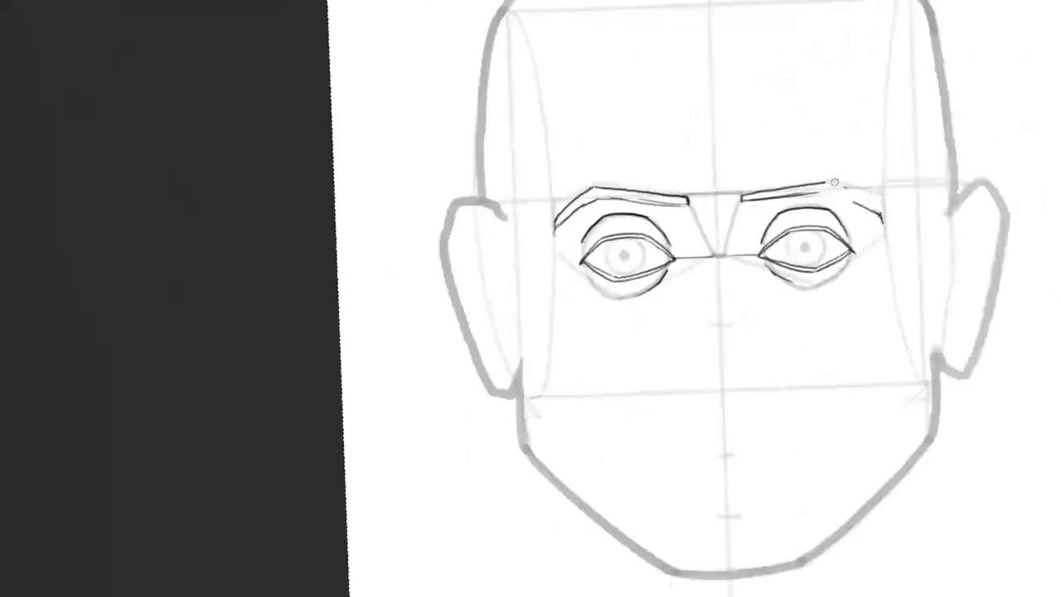
{"action": "left_click_drag", "start_coordinate": [881, 227], "coordinate": [881, 221]}
{"action": "scroll", "coordinate": [841, 201], "scroll_direction": "up", "scroll_amount": 1}
{"action": "left_click_drag", "start_coordinate": [808, 182], "coordinate": [845, 176]}
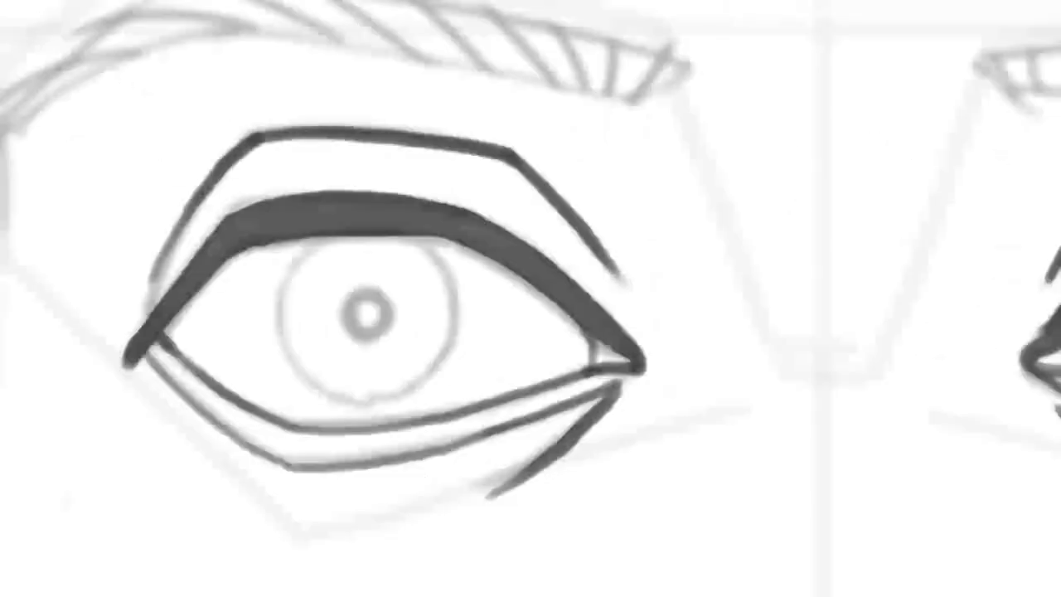
Enlarge the hard round brush to nearly the iris diameter and fill the iris with a flat grey tone.
{"action": "left_click", "coordinate": [592, 183]}
{"action": "right_click", "coordinate": [406, 295]}
{"action": "left_click_drag", "start_coordinate": [411, 305], "coordinate": [426, 304]}
{"action": "key", "text": "Up"}
{"action": "key", "text": "Up"}
{"action": "key", "text": "Up"}
{"action": "key", "text": "Up"}
{"action": "key", "text": "Up"}
{"action": "key", "text": "Up"}
{"action": "key", "text": "Up"}
{"action": "key", "text": "Up"}
{"action": "key", "text": "Up"}
{"action": "key", "text": "Up"}
{"action": "key", "text": "Up"}
{"action": "key", "text": "Up"}
{"action": "key", "text": "Up"}
{"action": "key", "text": "Up"}
{"action": "key", "text": "Up"}
{"action": "key", "text": "Up"}
{"action": "key", "text": "Up"}
{"action": "key", "text": "Up"}
{"action": "key", "text": "Up"}
{"action": "key", "text": "Up"}
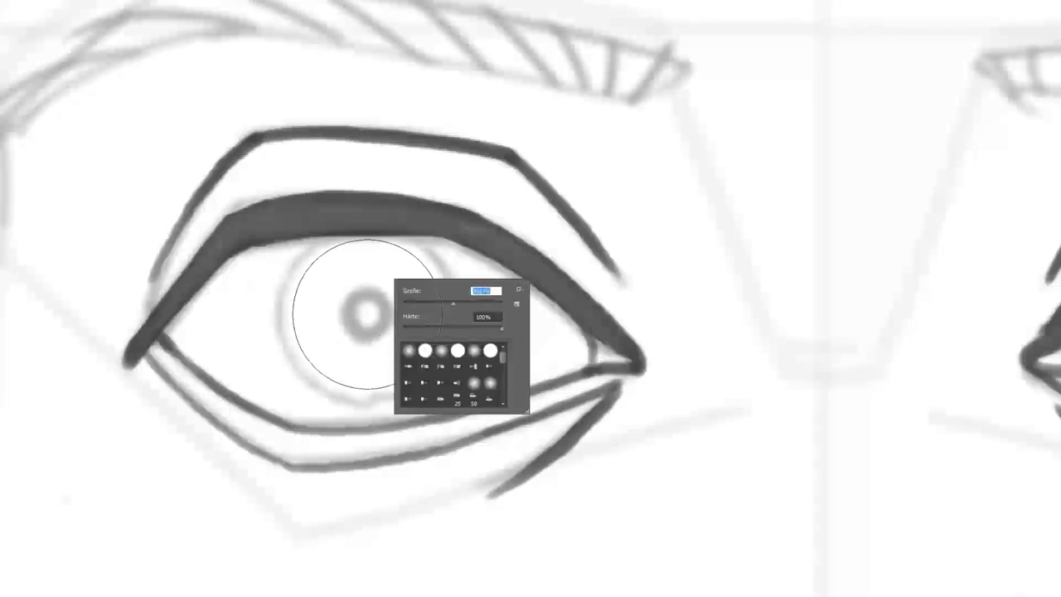
{"action": "key", "text": "Return"}
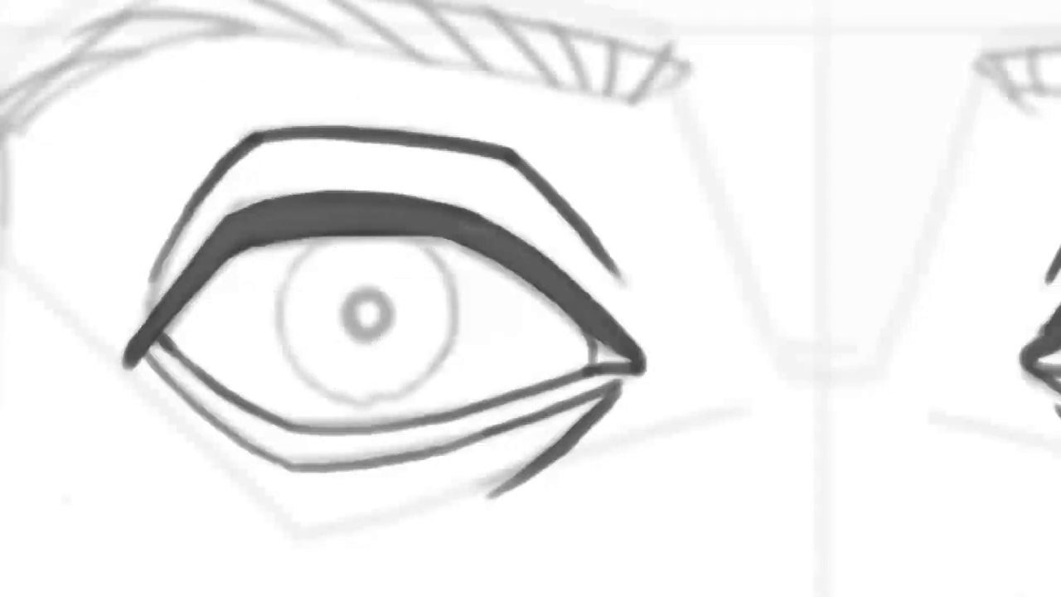
{"action": "key", "text": "F5"}
{"action": "left_click_drag", "start_coordinate": [355, 320], "coordinate": [379, 314]}
{"action": "left_click", "coordinate": [1054, 90]}
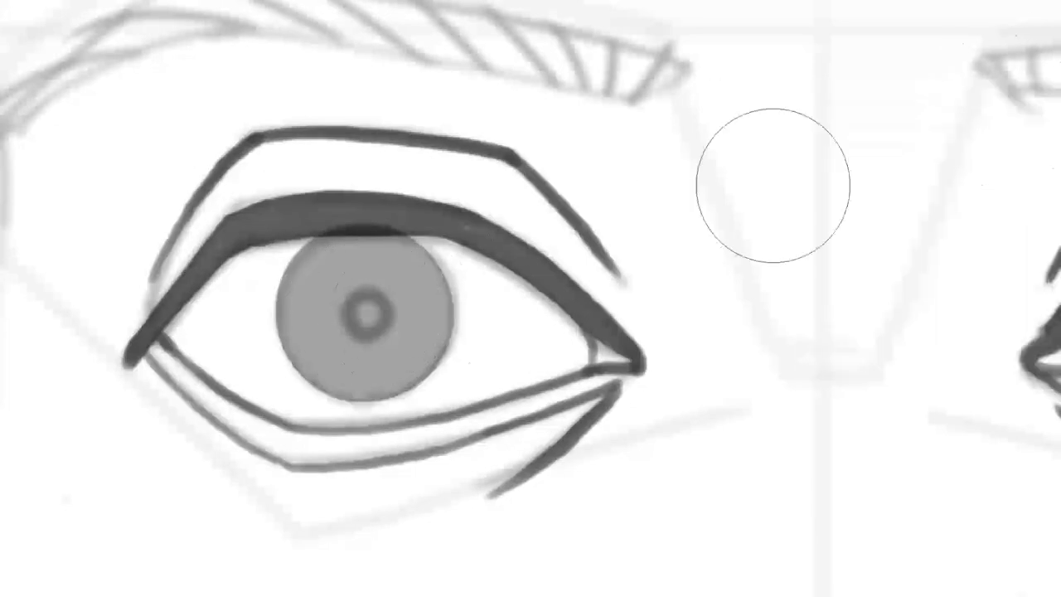
Lighten the inside of the iris with a soft eraser, leaving a darker rim around its edge.
{"action": "key", "text": "e"}
{"action": "key", "text": "F5"}
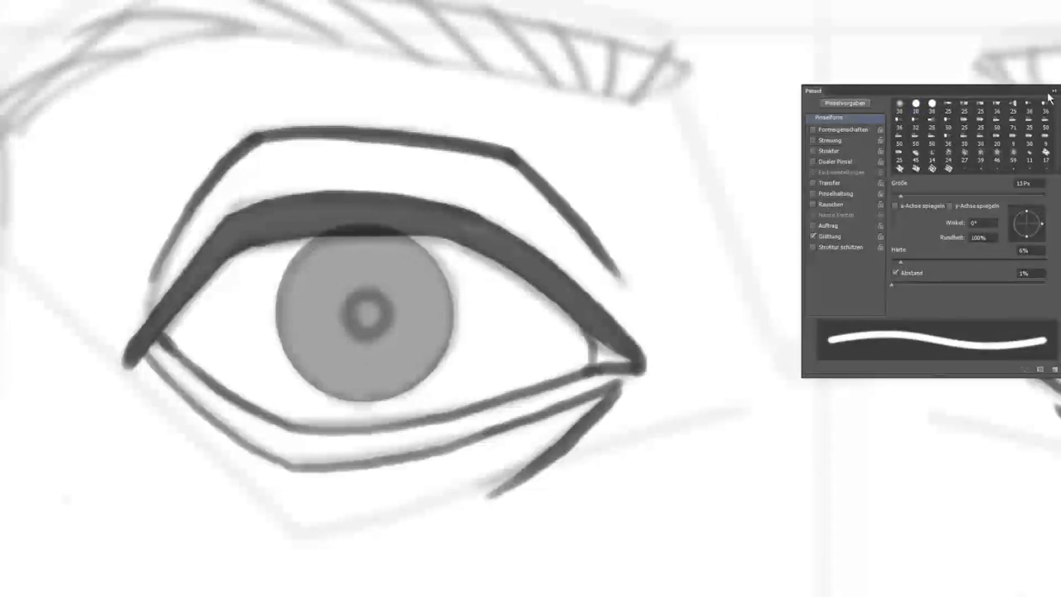
{"action": "key", "text": "F5"}
{"action": "right_click", "coordinate": [381, 318]}
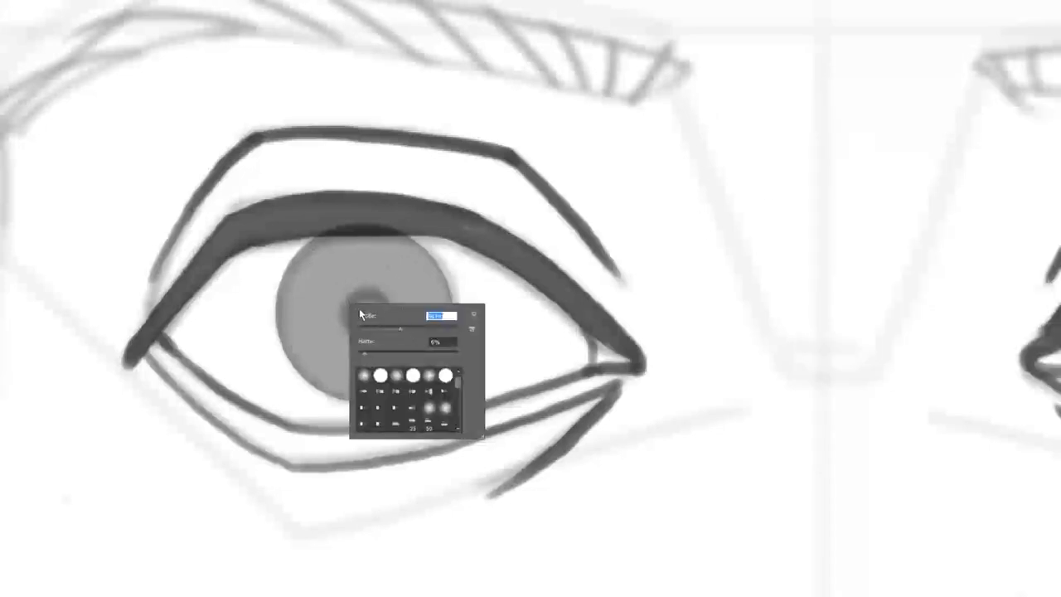
{"action": "left_click", "coordinate": [785, 289]}
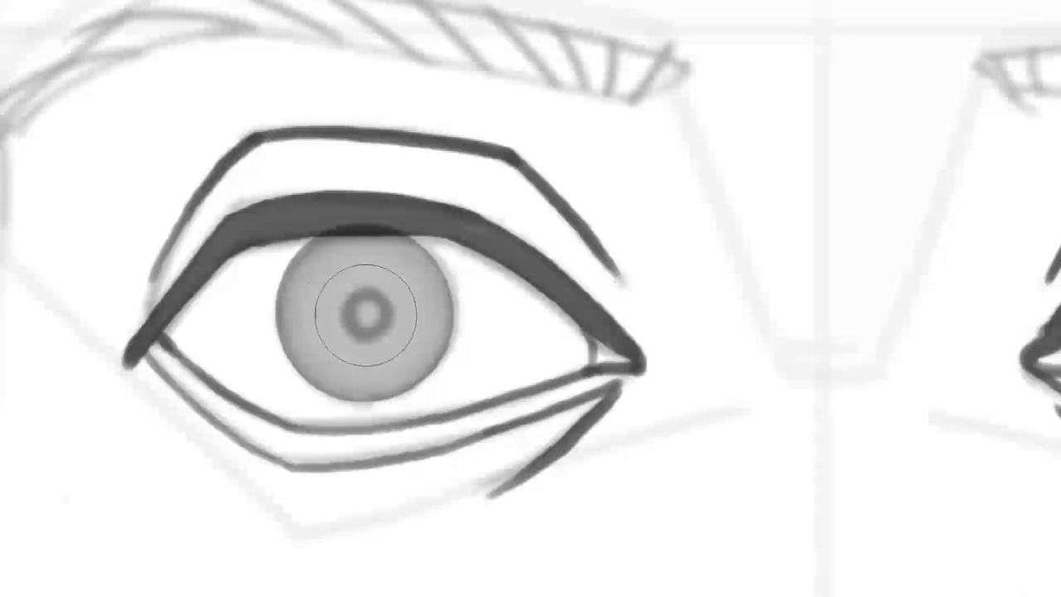
{"action": "right_click", "coordinate": [412, 312]}
{"action": "key", "text": "Return"}
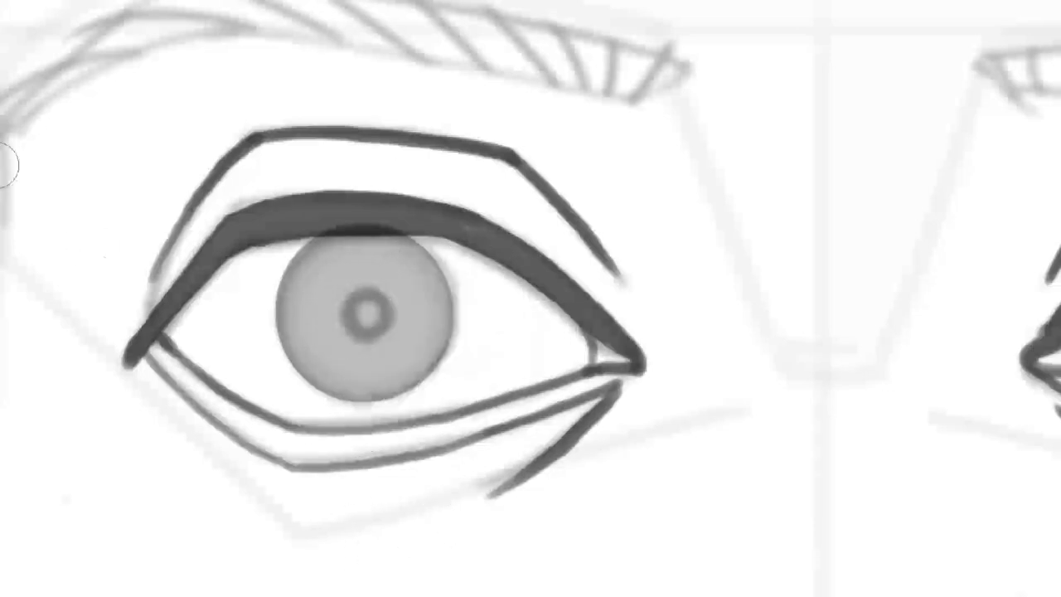
Reduce the brush size and paint a solid black pupil at the centre of the iris.
{"action": "right_click", "coordinate": [374, 315]}
{"action": "key", "text": "Return"}
{"action": "left_click_drag", "start_coordinate": [355, 305], "coordinate": [371, 321]}
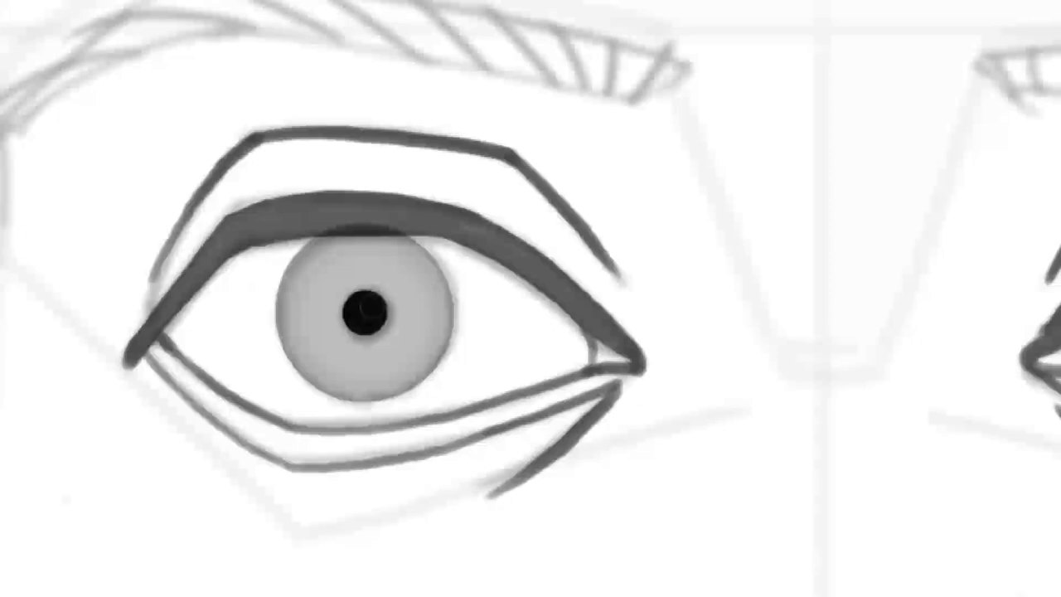
Create a new layer and paint white light reflections over the iris and the edge of the pupil.
{"action": "key", "text": "ctrl+plus"}
{"action": "key", "text": "ctrl+shift+n"}
{"action": "key", "text": "Return"}
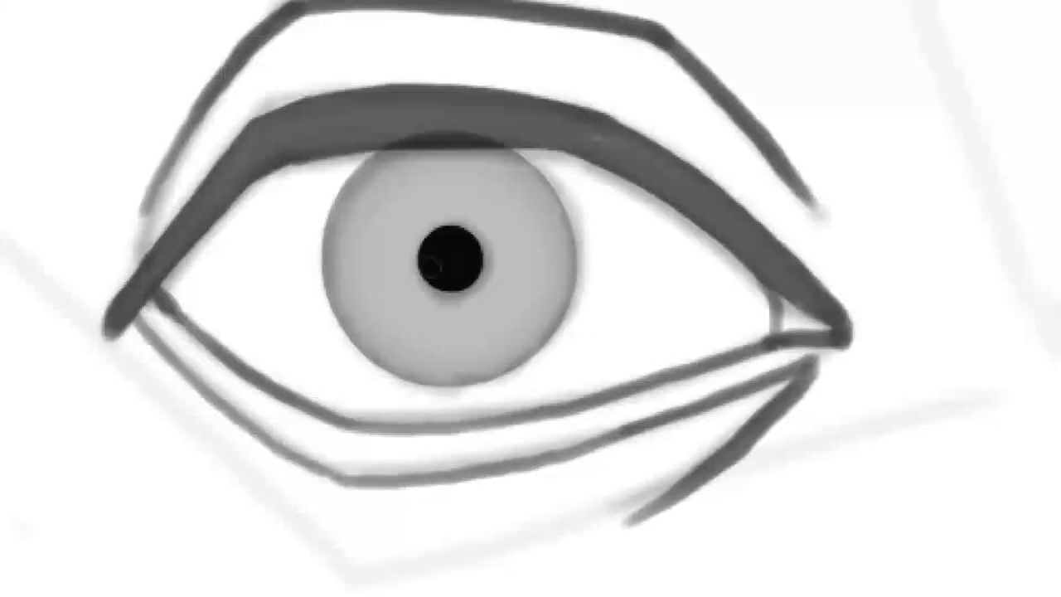
{"action": "mouse_move", "coordinate": [425, 265]}
{"action": "left_mouse_down"}
{"action": "mouse_move", "coordinate": [426, 237]}
{"action": "mouse_move", "coordinate": [389, 265]}
{"action": "left_mouse_up"}
{"action": "key", "text": "F5"}
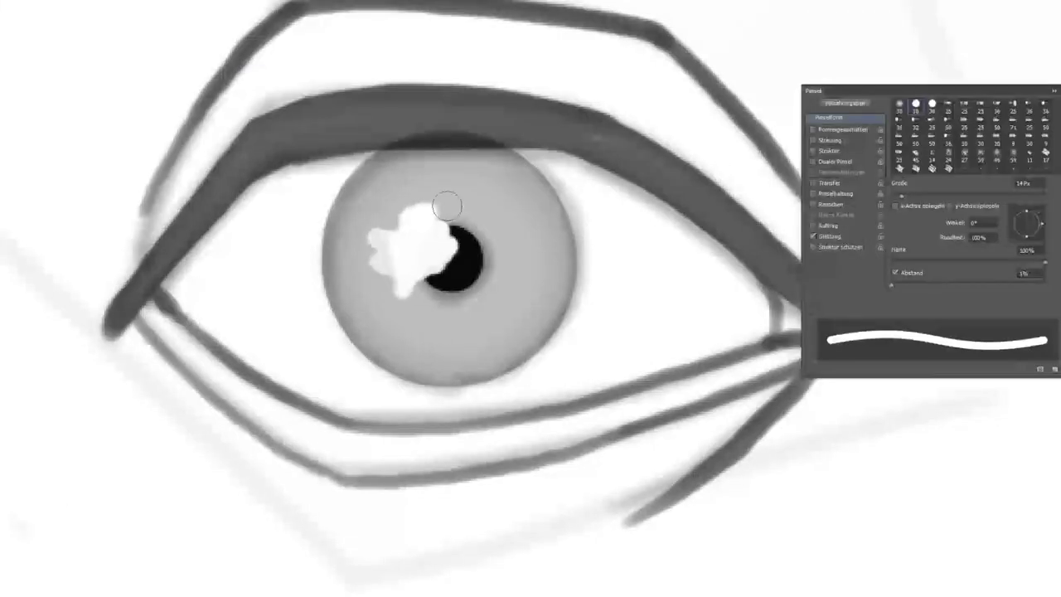
{"action": "right_click", "coordinate": [389, 215]}
{"action": "mouse_move", "coordinate": [445, 223]}
{"action": "left_mouse_down"}
{"action": "mouse_move", "coordinate": [451, 264]}
{"action": "mouse_move", "coordinate": [411, 243]}
{"action": "left_mouse_up"}
{"action": "mouse_move", "coordinate": [393, 231]}
{"action": "left_mouse_down"}
{"action": "mouse_move", "coordinate": [409, 215]}
{"action": "mouse_move", "coordinate": [421, 280]}
{"action": "left_mouse_up"}
{"action": "right_click", "coordinate": [402, 180]}
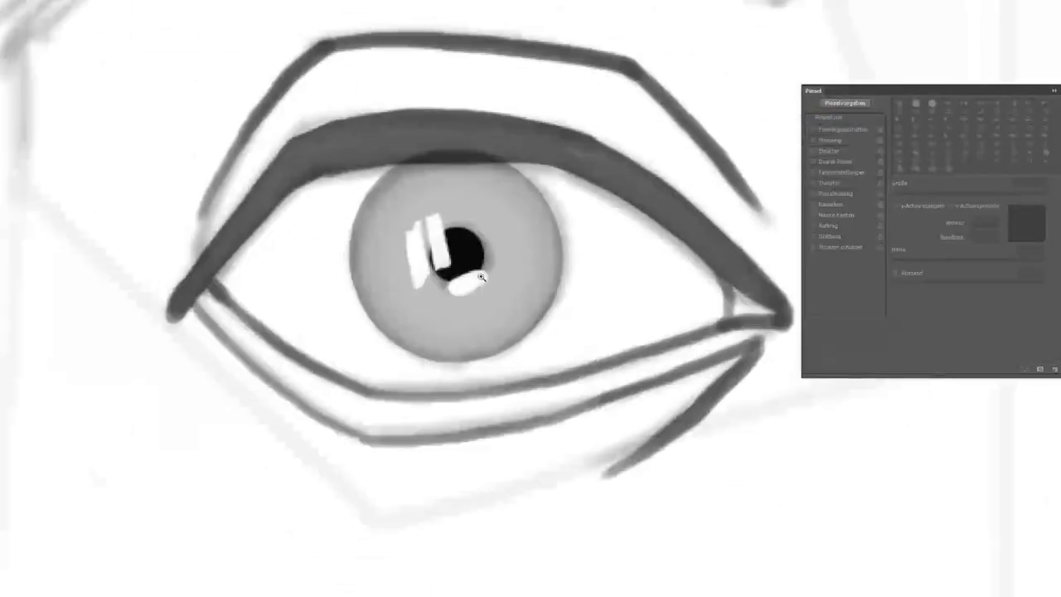
{"action": "left_click_drag", "start_coordinate": [428, 290], "coordinate": [446, 296]}
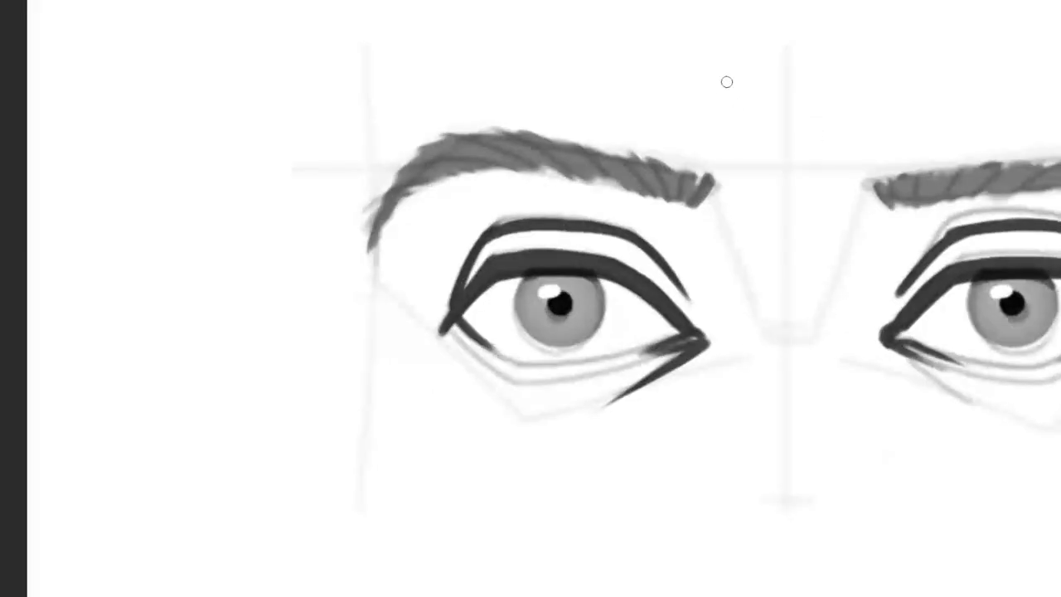
Set the brush size to 8 px and try single hair strokes above the inner end of the eyebrow.
{"action": "right_click", "coordinate": [640, 157]}
{"action": "left_click", "coordinate": [836, 125]}
{"action": "type", "text": "8"}
{"action": "key", "text": "Return"}
{"action": "left_click_drag", "start_coordinate": [702, 104], "coordinate": [700, 145]}
{"action": "key", "text": "ctrl+z"}
{"action": "right_click", "coordinate": [710, 95]}
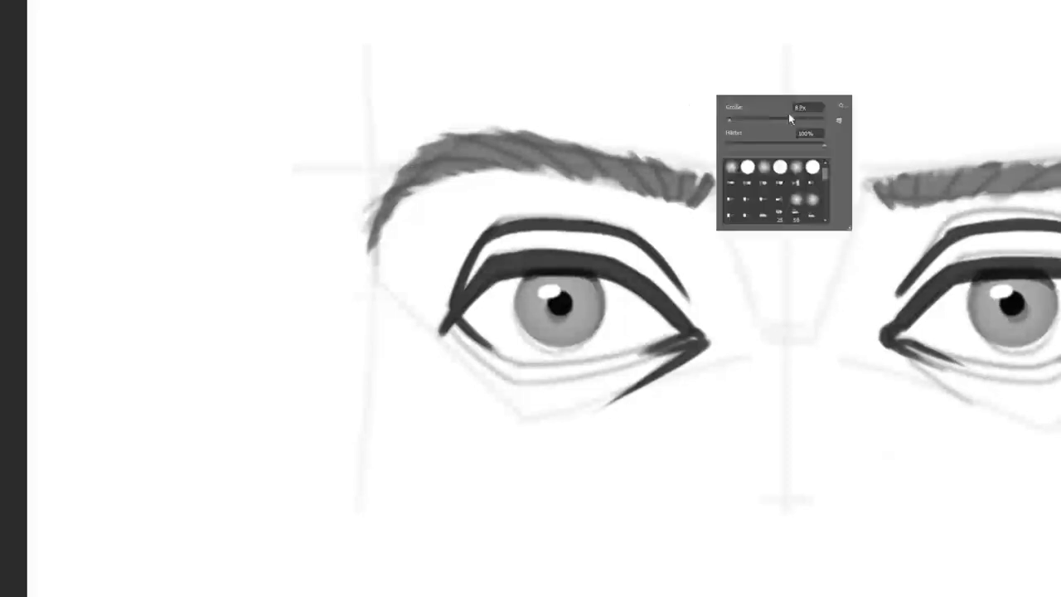
{"action": "left_click", "coordinate": [687, 113]}
{"action": "left_click_drag", "start_coordinate": [691, 105], "coordinate": [693, 128]}
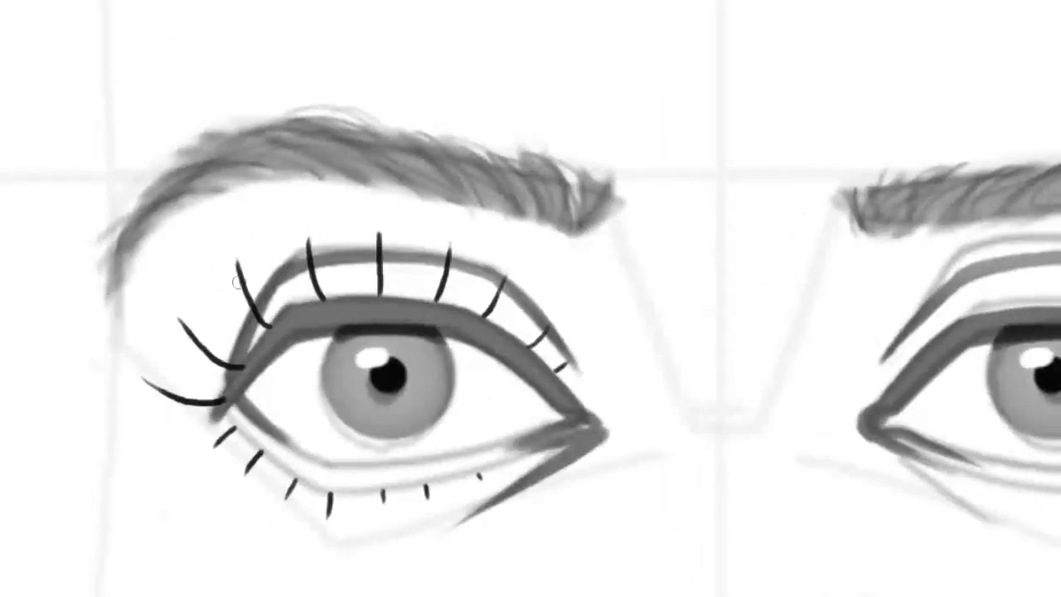
Rotate the canvas and draw additional curved lashes between the guide lashes at the upper lid's outer corner.
{"action": "key", "text": "r"}
{"action": "left_click_drag", "start_coordinate": [568, 302], "coordinate": [677, 428]}
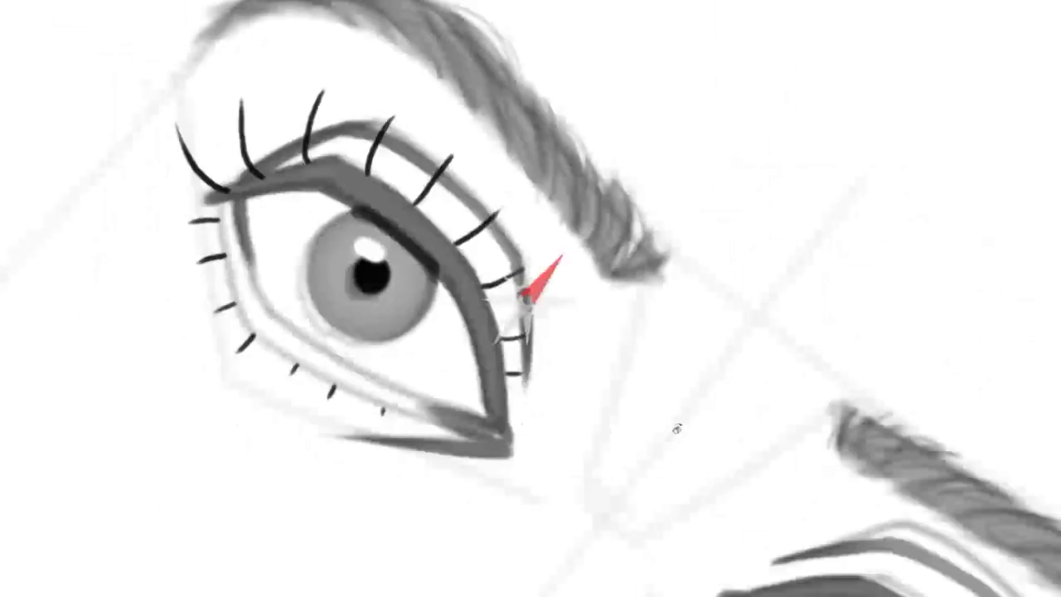
{"action": "key", "text": "space"}
{"action": "left_click_drag", "start_coordinate": [336, 200], "coordinate": [509, 354]}
{"action": "mouse_move", "coordinate": [415, 336]}
{"action": "left_mouse_down"}
{"action": "mouse_move", "coordinate": [386, 328]}
{"action": "mouse_move", "coordinate": [352, 295]}
{"action": "mouse_move", "coordinate": [383, 281]}
{"action": "left_mouse_up"}
{"action": "mouse_move", "coordinate": [446, 325]}
{"action": "left_mouse_down"}
{"action": "mouse_move", "coordinate": [416, 273]}
{"action": "mouse_move", "coordinate": [454, 249]}
{"action": "left_mouse_up"}
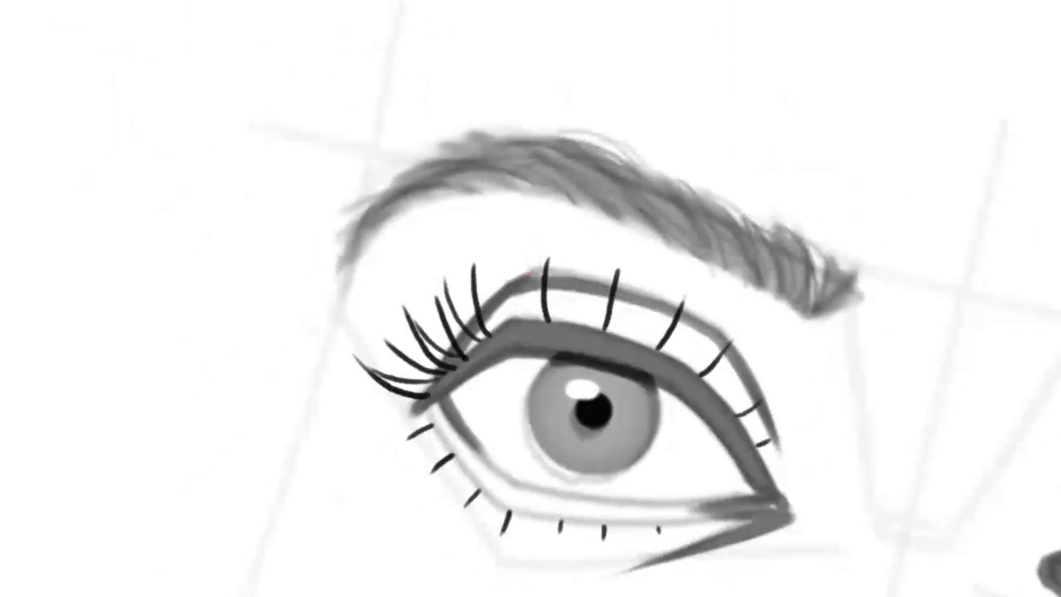